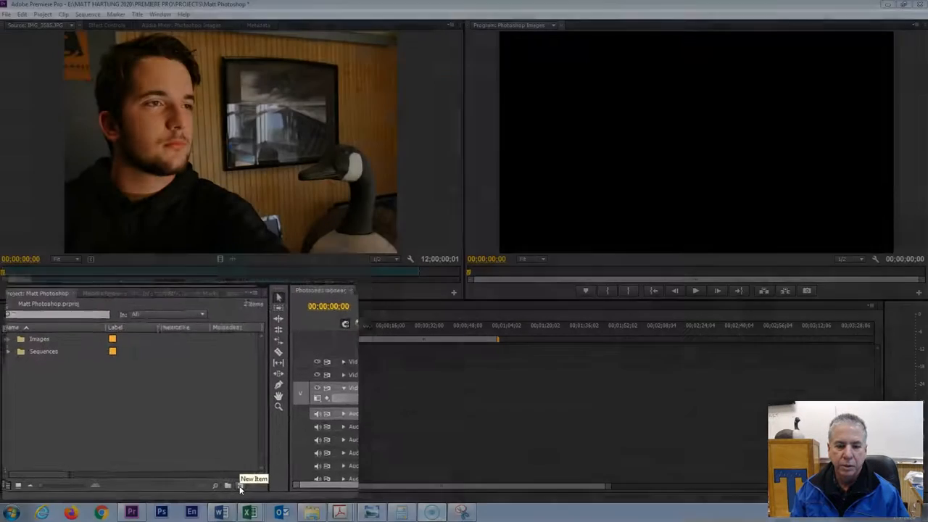
Step: Create a new Black Video item in the project with the default video settings
left_click(287, 483)
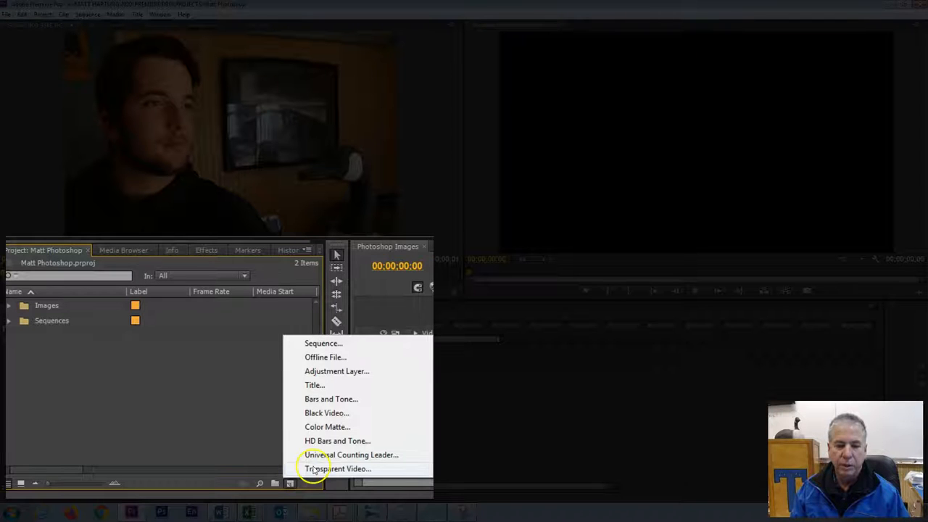
left_click(317, 413)
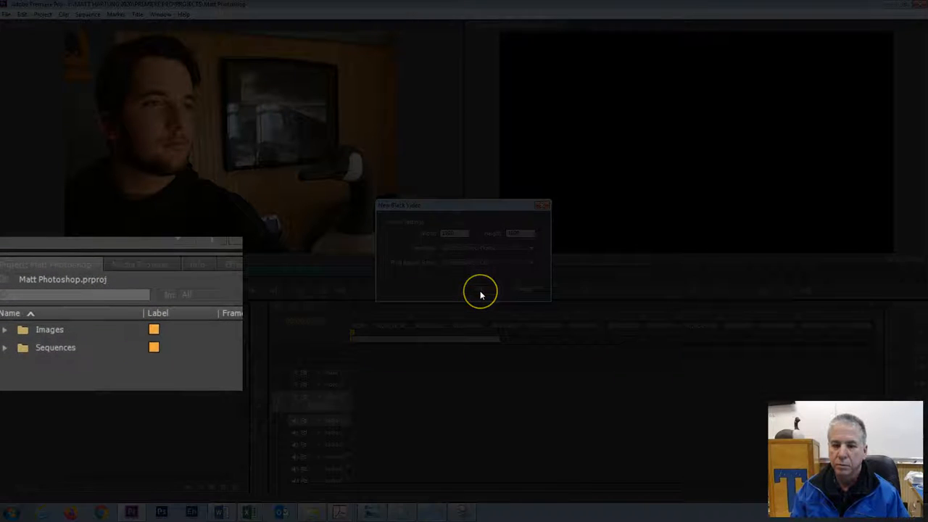
left_click(481, 292)
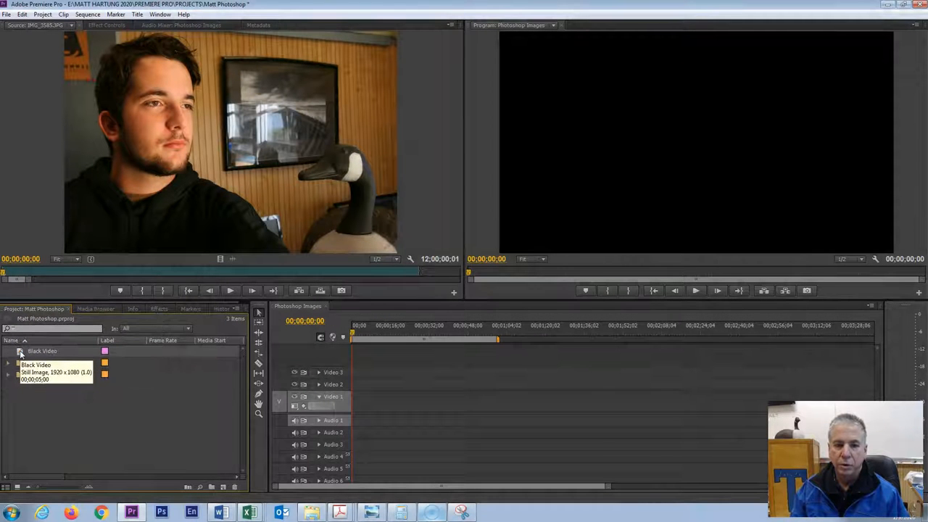
Step: Open the Black Video item in the Source monitor and preview its playback
double_click(20, 353)
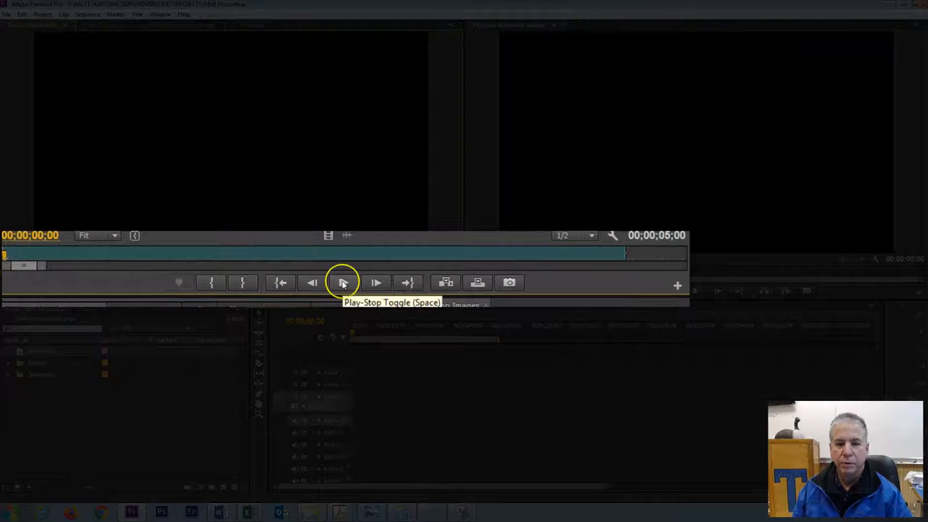
left_click(344, 283)
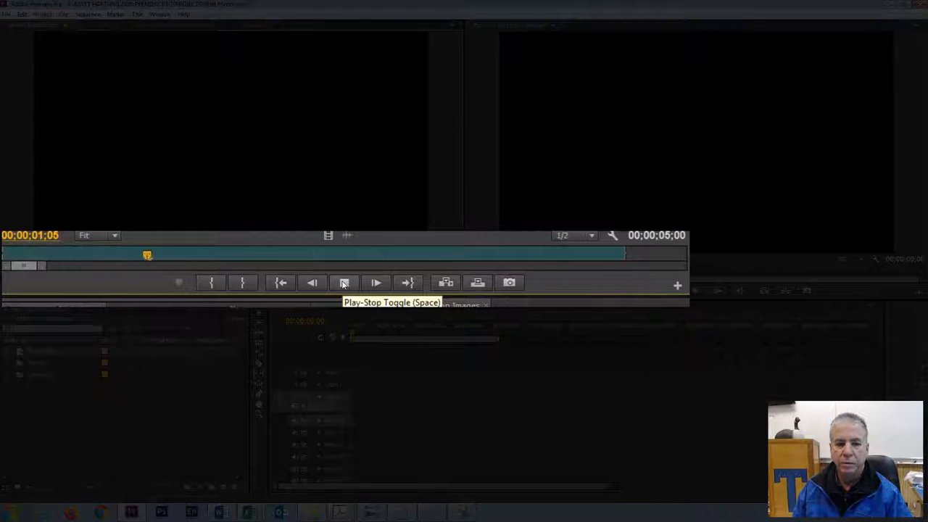
left_click(344, 284)
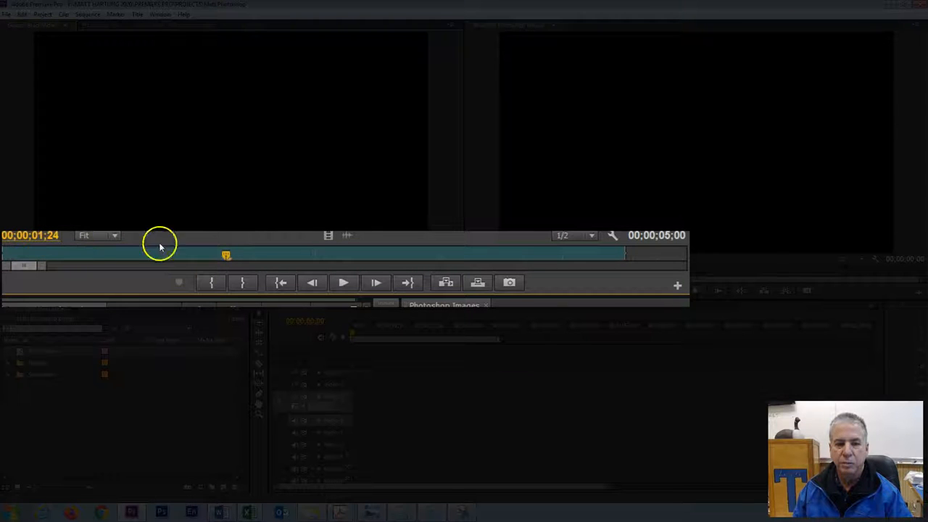
left_click(345, 283)
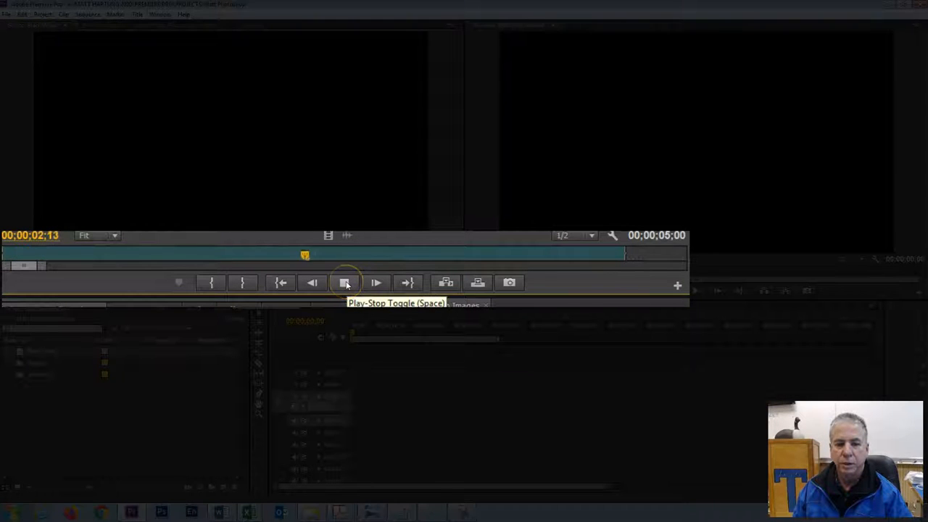
left_click(345, 283)
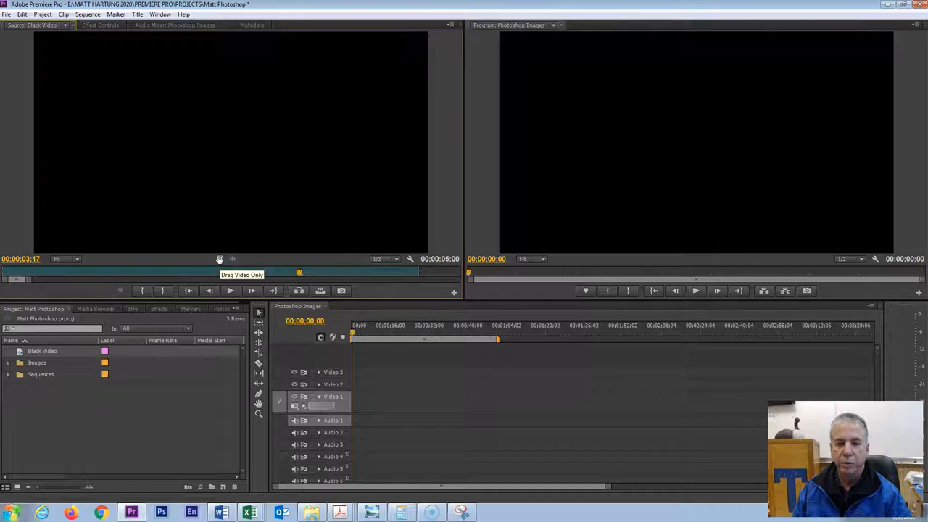
Step: Place the Black Video clip, video only, on Video 1 at the start of the Photoshop Images sequence and select it
left_click_drag(220, 258, 356, 400)
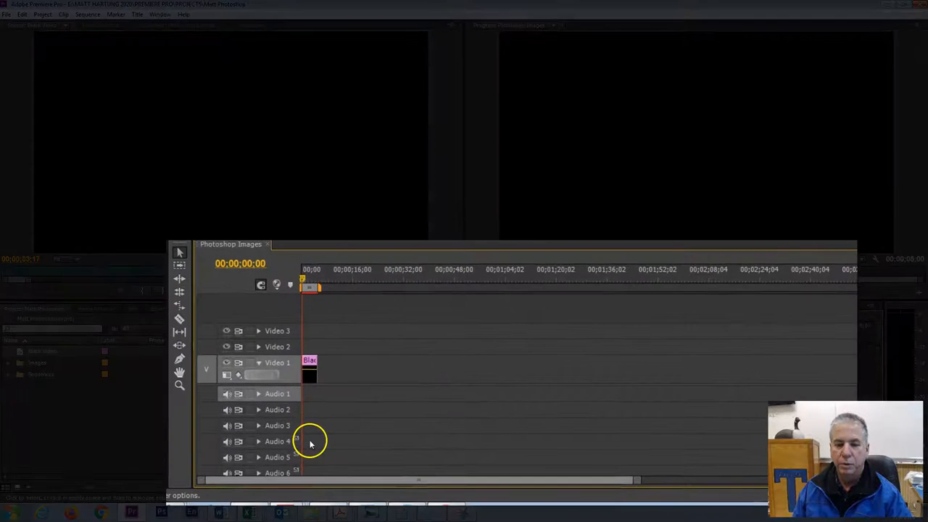
left_click(309, 362)
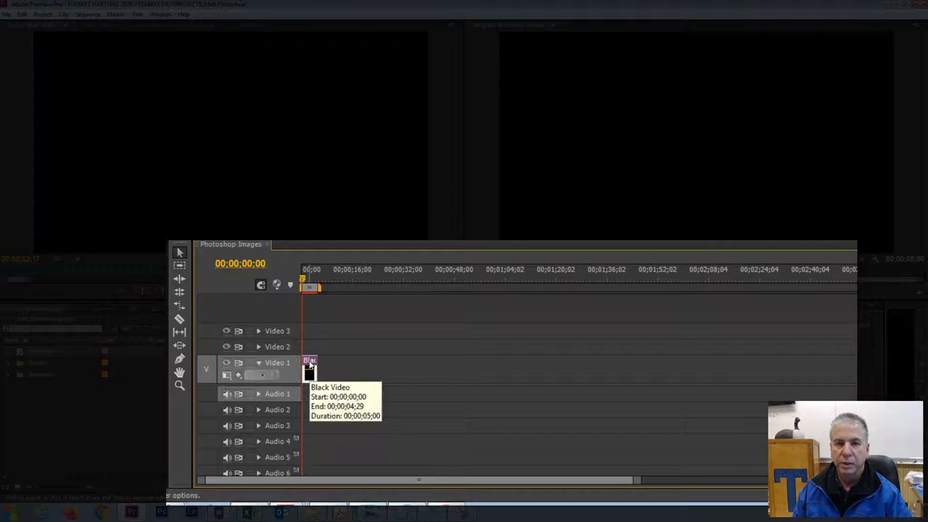
left_click(309, 366)
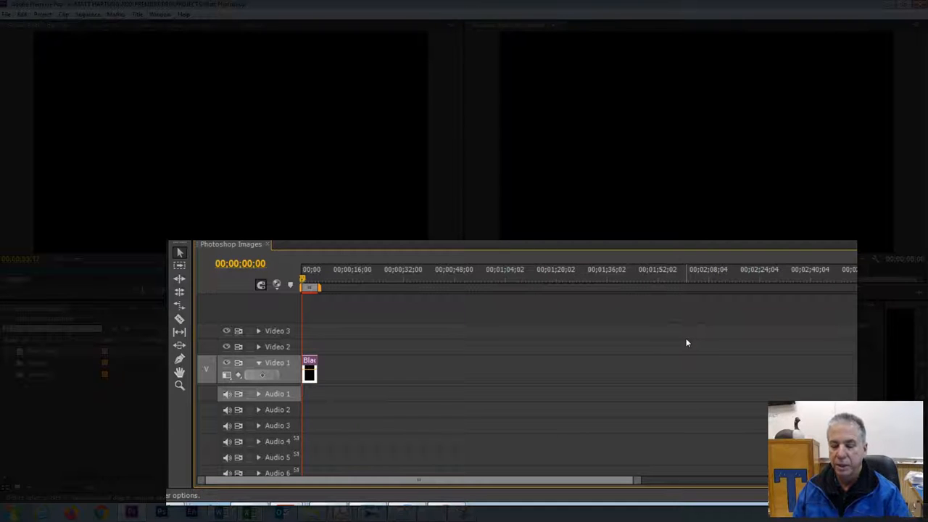
Step: Open the Speed/Duration settings of the Black Video clip on Video 1
key("equal")
key("equal")
key("equal")
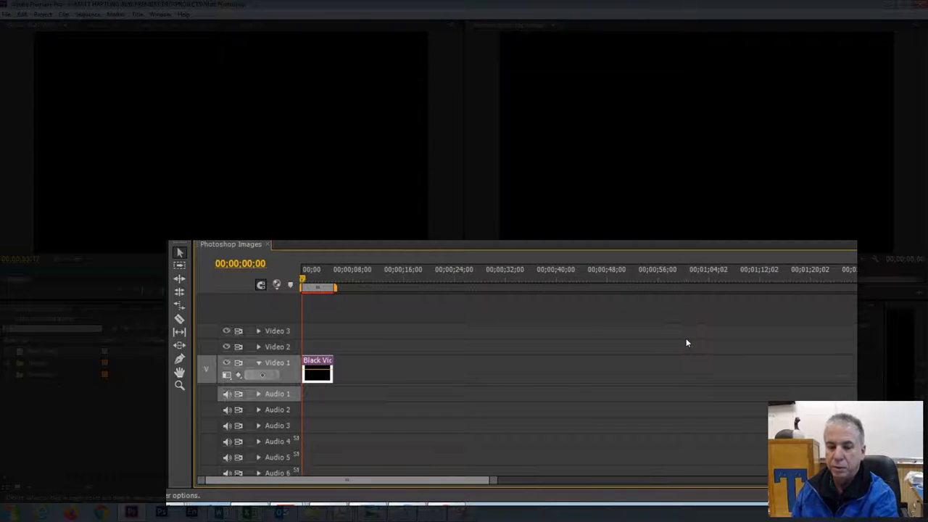
left_click(372, 342)
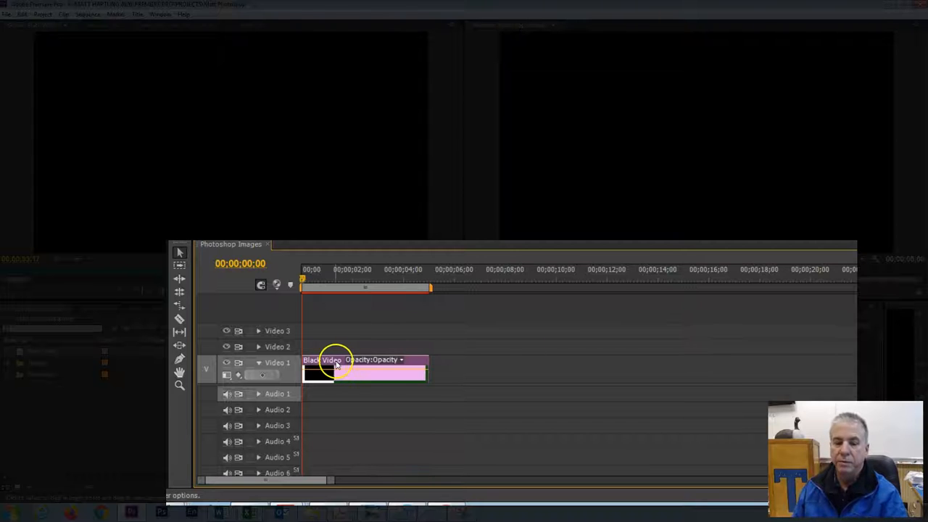
left_click(334, 362)
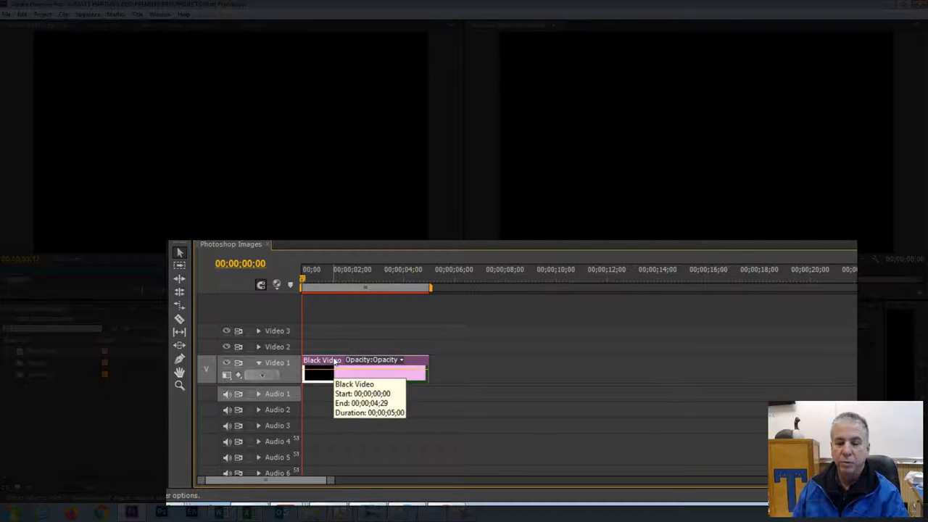
left_click(335, 360)
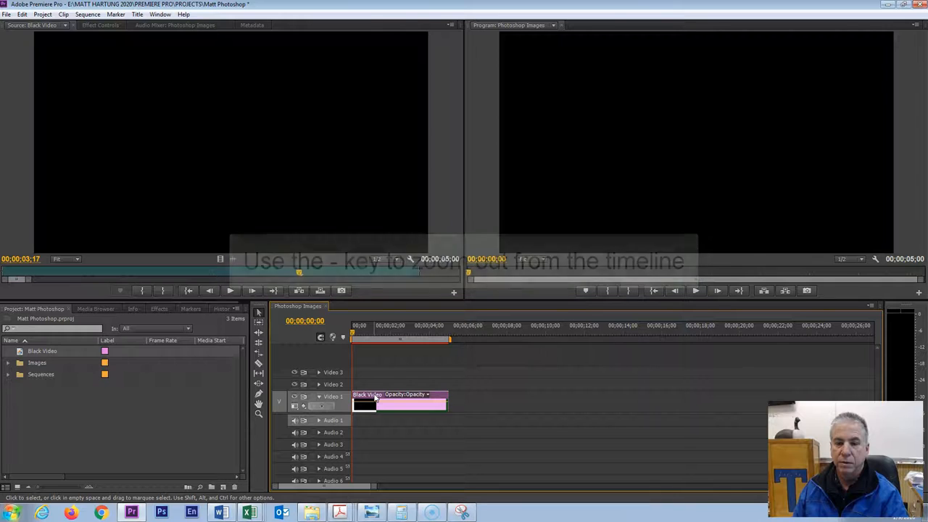
left_click(521, 393)
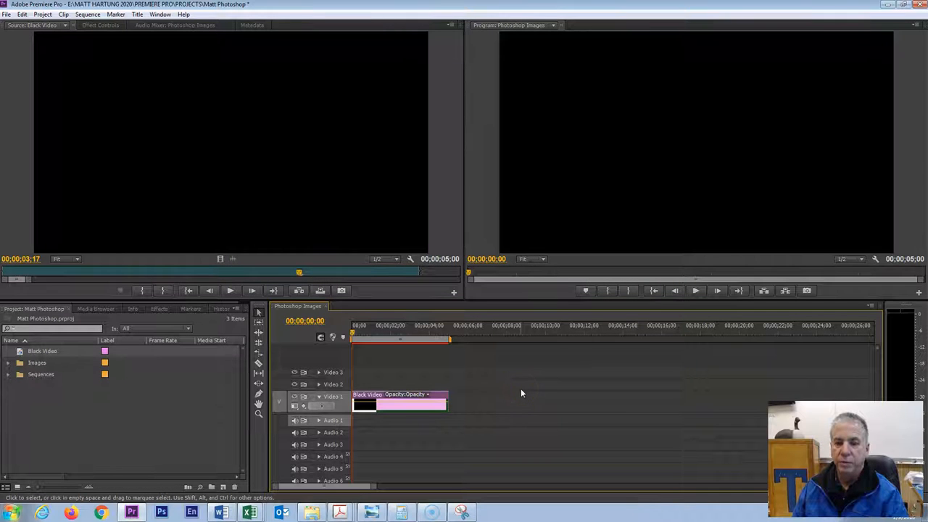
left_click(447, 400)
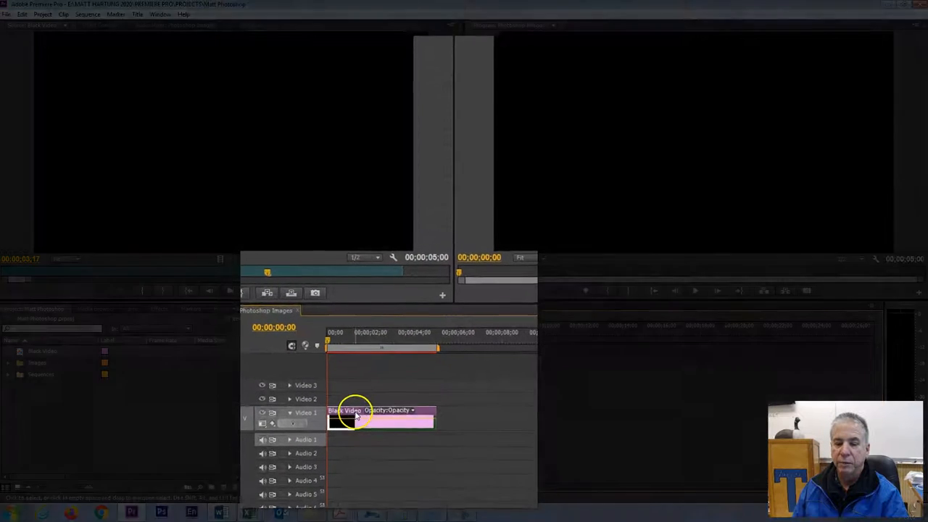
right_click(355, 415)
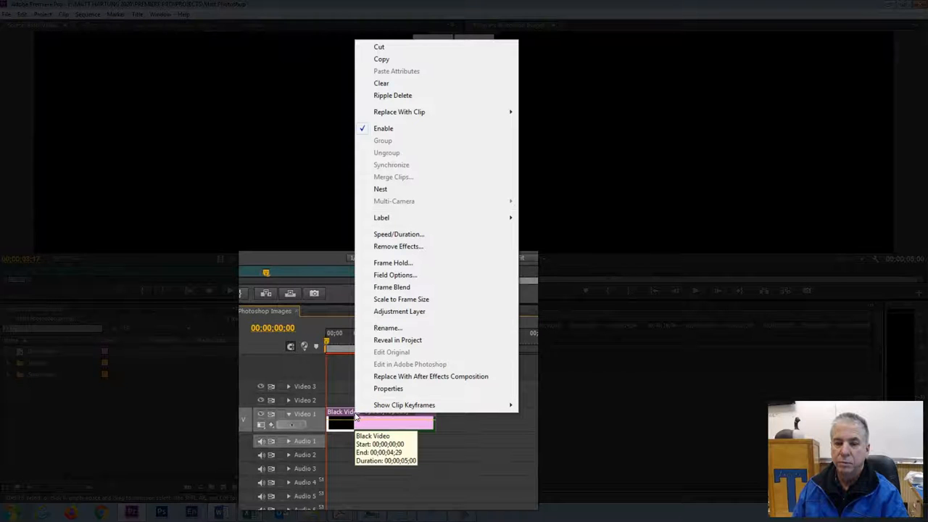
left_click(400, 237)
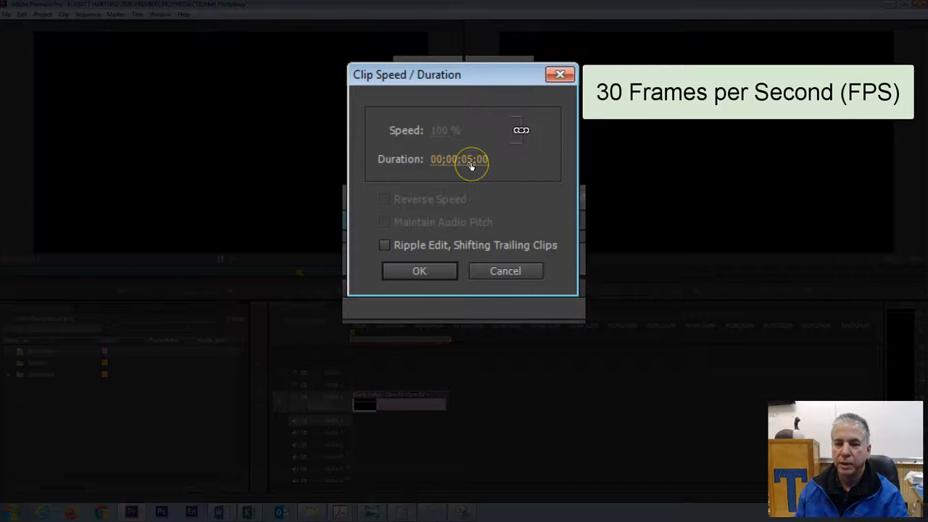
Step: Try scrubbing the clip's duration value down, and bring it back to 00;00;05;00
left_click_drag(471, 163, 464, 163)
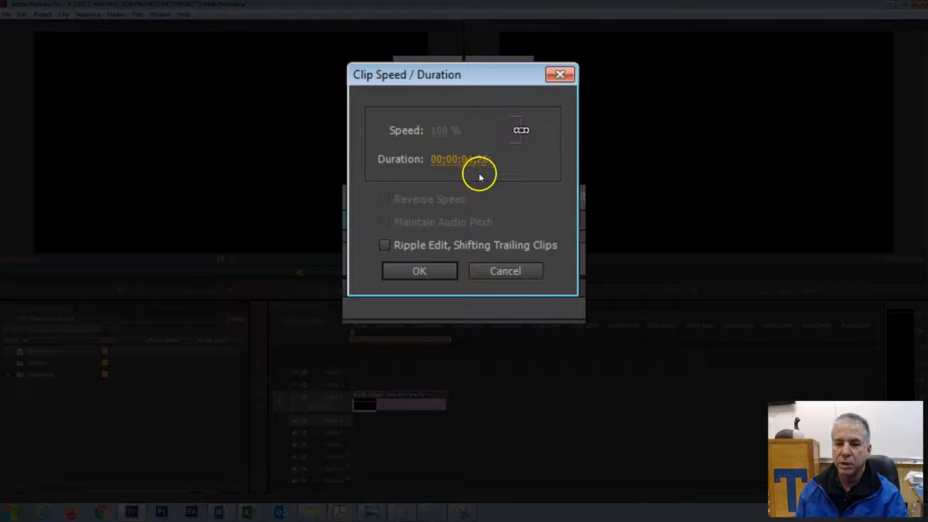
left_click_drag(451, 162, 456, 161)
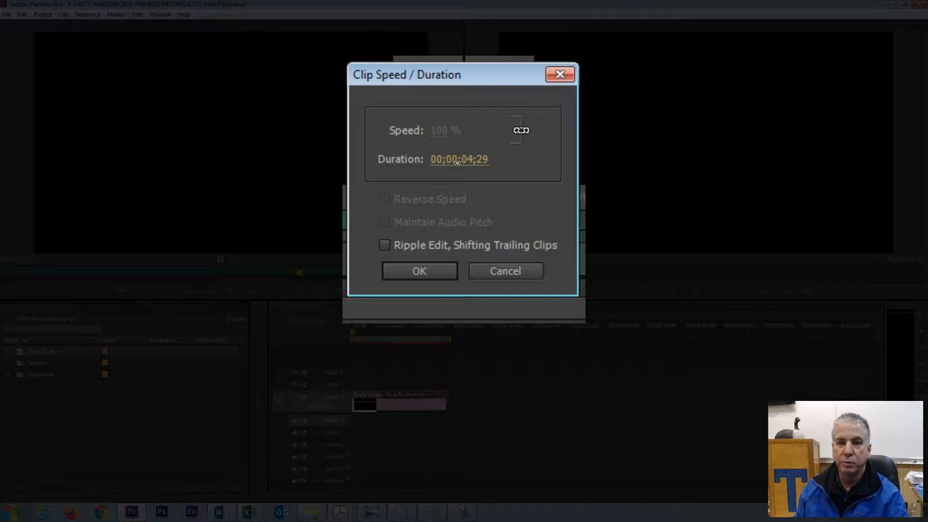
left_click(461, 221)
left_click(478, 198)
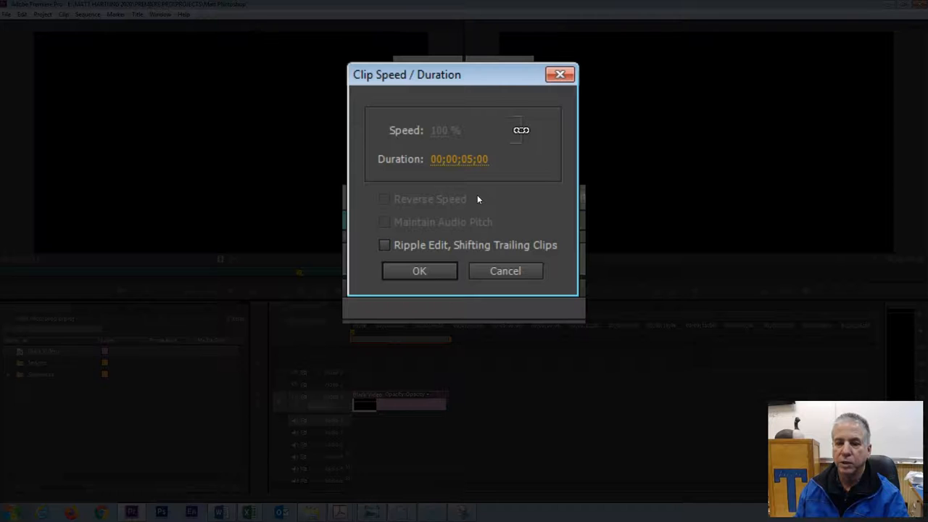
Step: Set the Black Video clip's duration to 3 seconds 21 frames by entering 321, and apply it
left_click(454, 159)
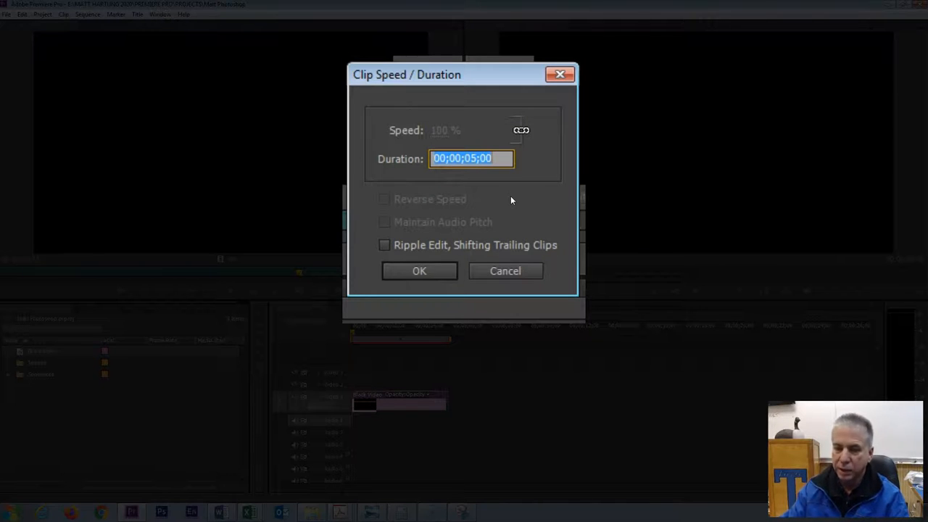
type("3")
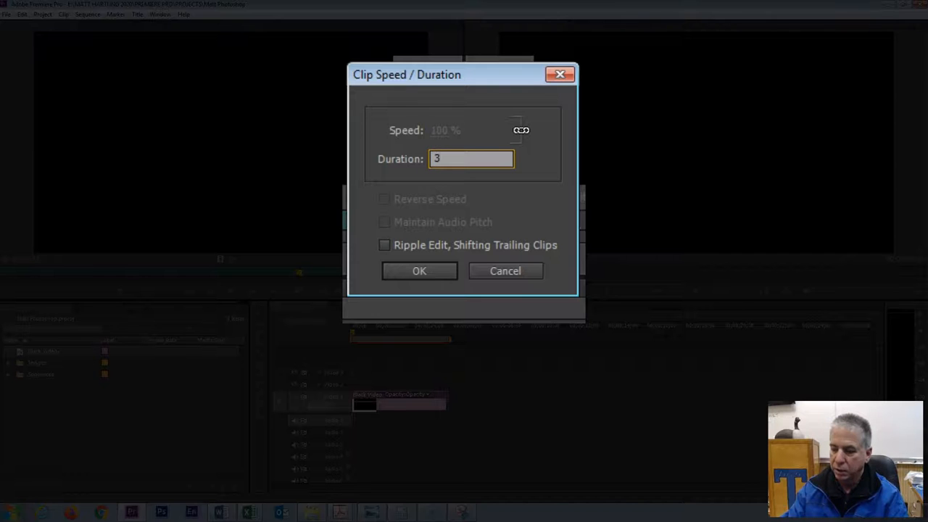
type("21")
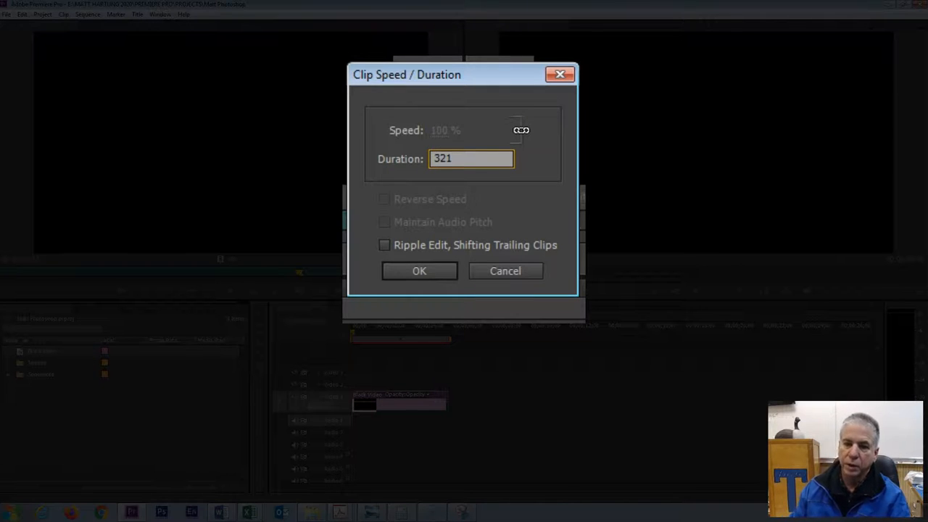
left_click(416, 270)
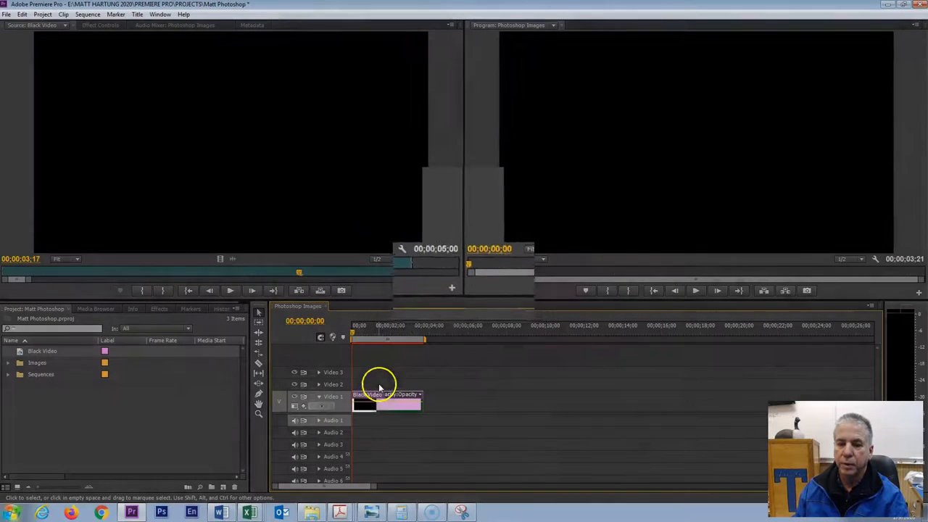
Step: Check the Black Video clip's new duration in its Speed/Duration settings
right_click(378, 390)
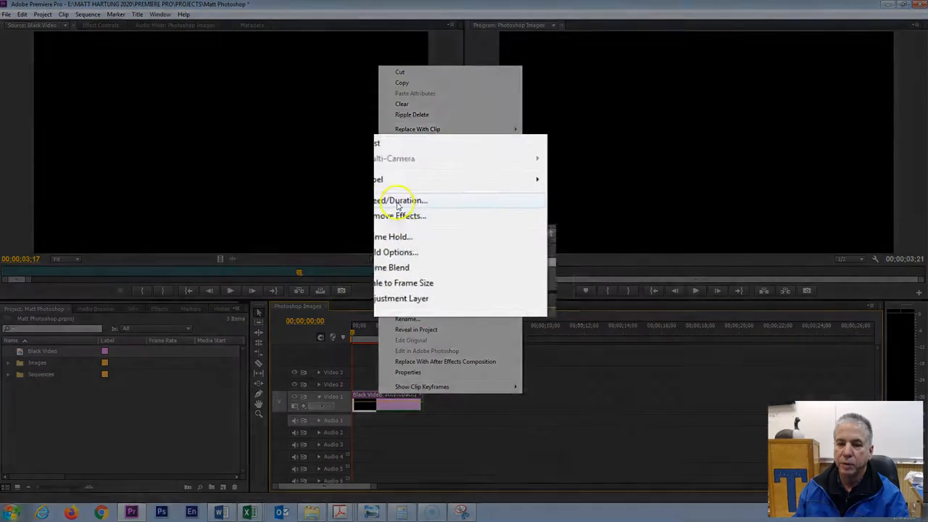
left_click(398, 203)
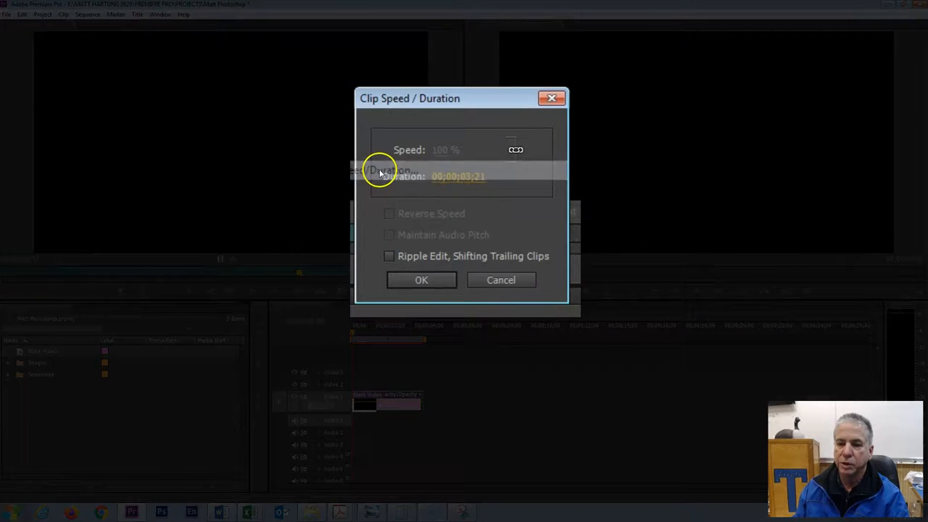
left_click(475, 193)
left_click(429, 278)
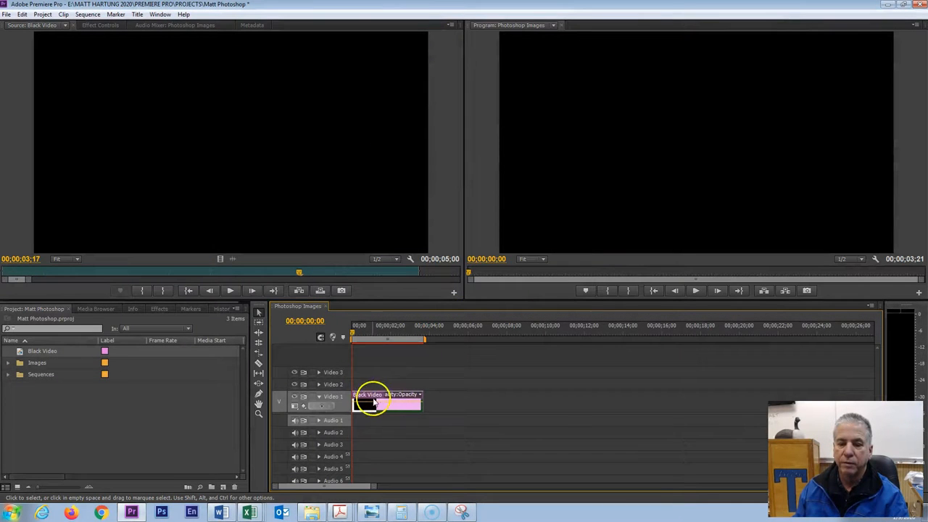
Step: Extend the end of the Black Video clip on the timeline to a duration of about 00;00;07;28
left_click(375, 397)
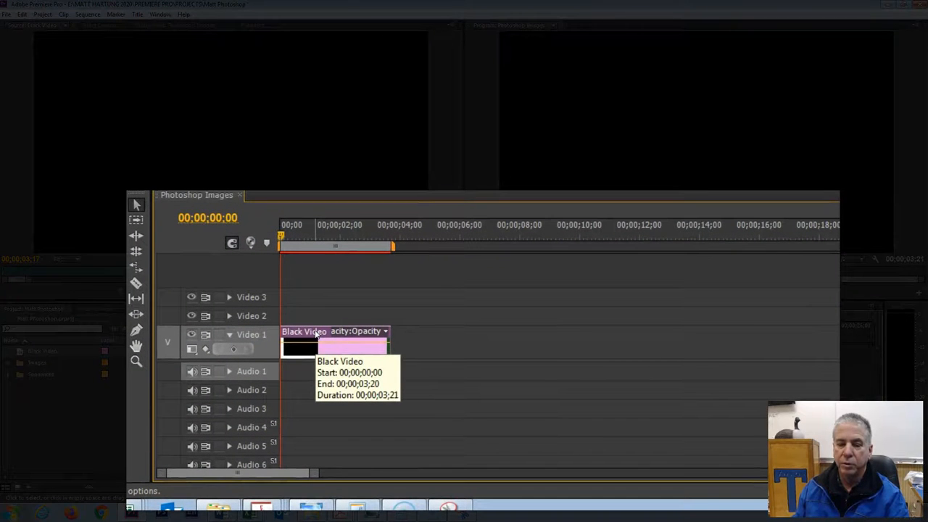
left_click(384, 335)
left_click_drag(384, 335, 511, 350)
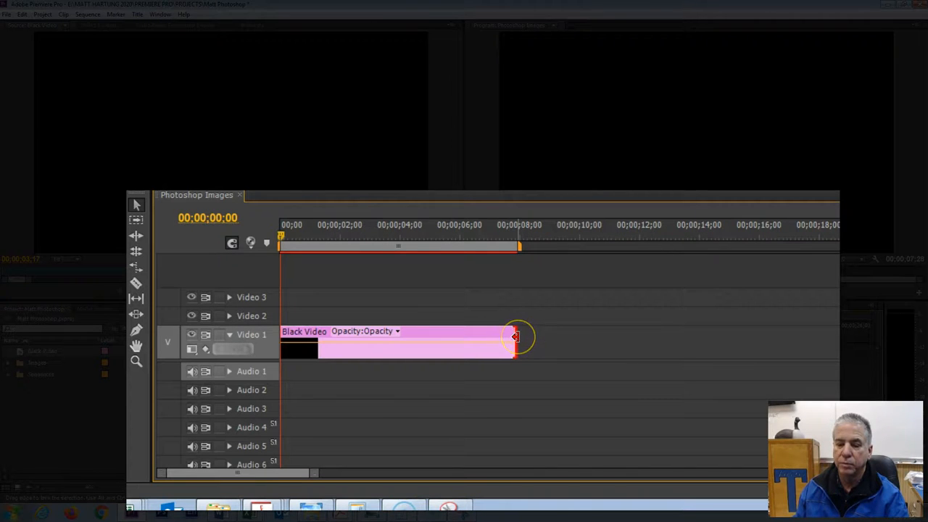
mouse_move(514, 335)
left_mouse_down()
mouse_move(466, 333)
mouse_move(518, 329)
left_mouse_up()
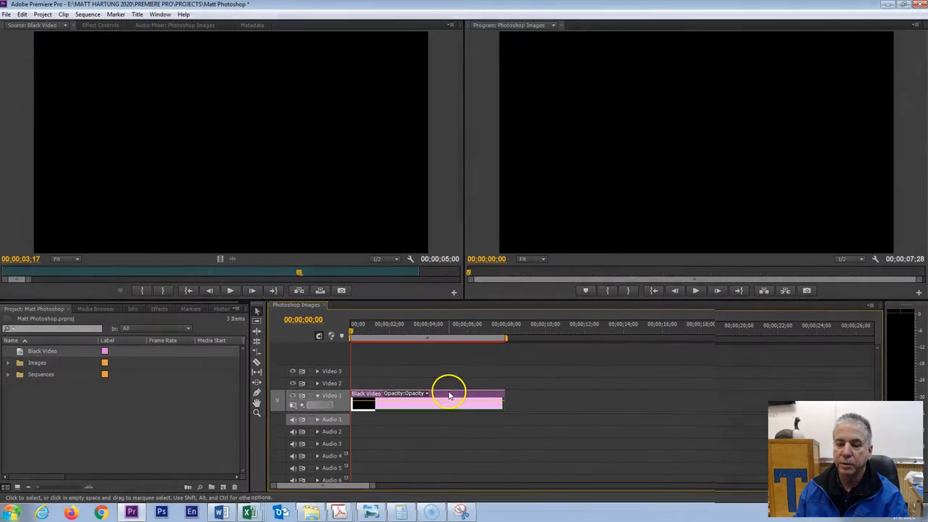
Step: Check the extended Black Video clip's duration in its Speed/Duration settings
right_click(449, 395)
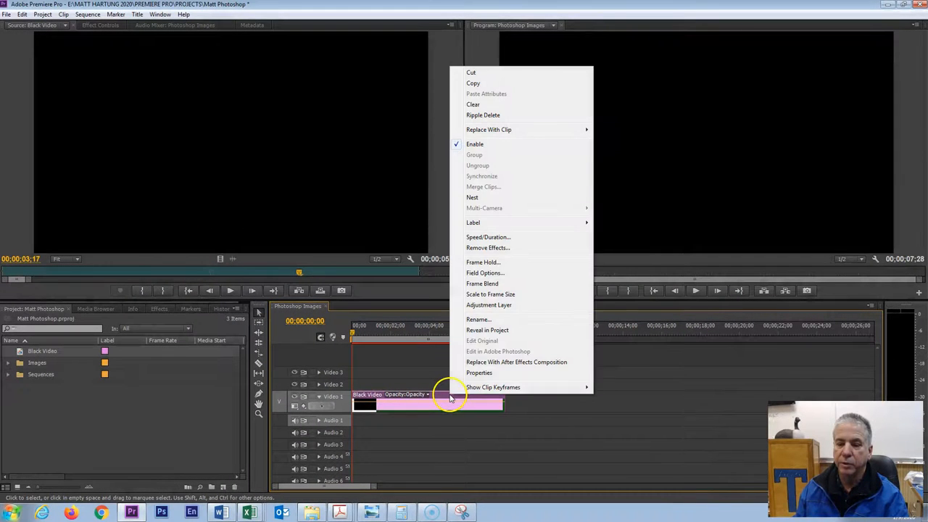
left_click(482, 238)
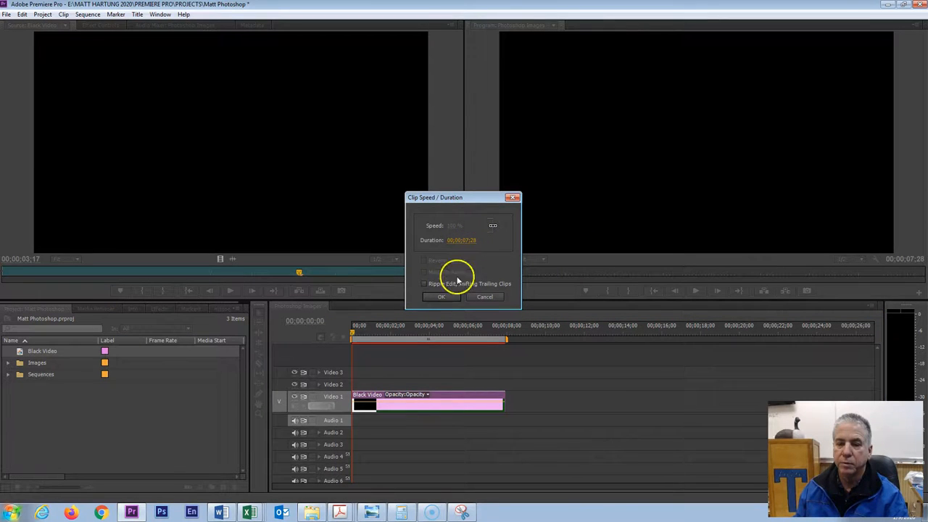
left_click(441, 296)
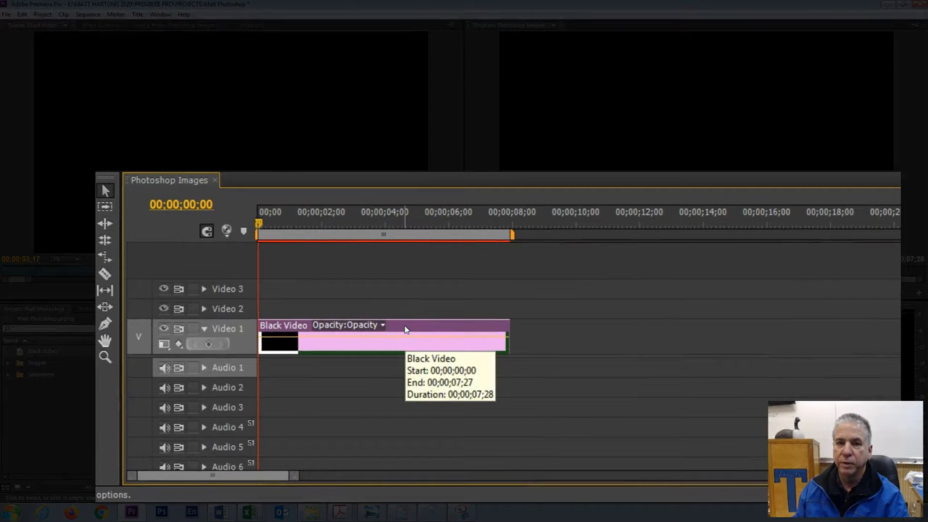
Step: Set the Black Video clip's duration to 00;00;04;25 in its Speed/Duration settings and apply it
left_click(407, 328)
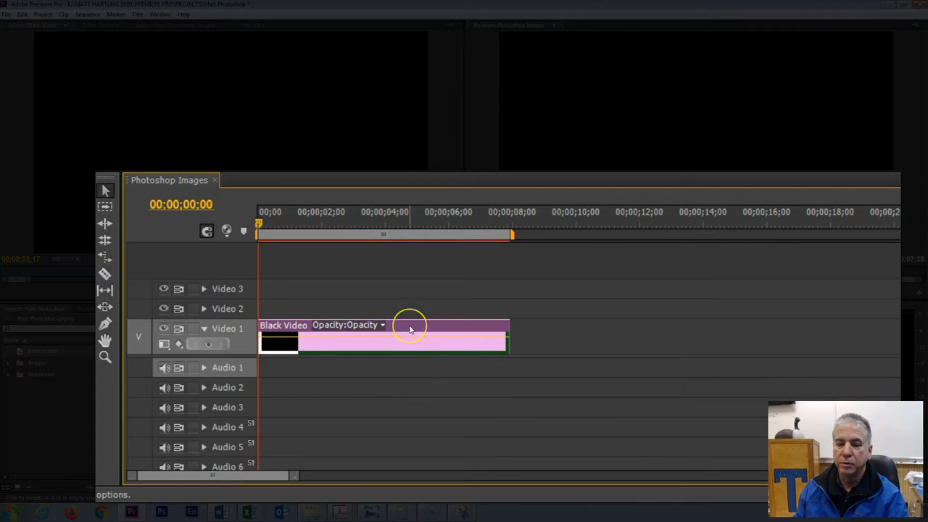
mouse_move(410, 330)
left_mouse_down()
mouse_move(718, 344)
mouse_move(547, 326)
mouse_move(444, 333)
mouse_move(437, 290)
mouse_move(410, 325)
mouse_move(384, 326)
mouse_move(395, 334)
left_mouse_up()
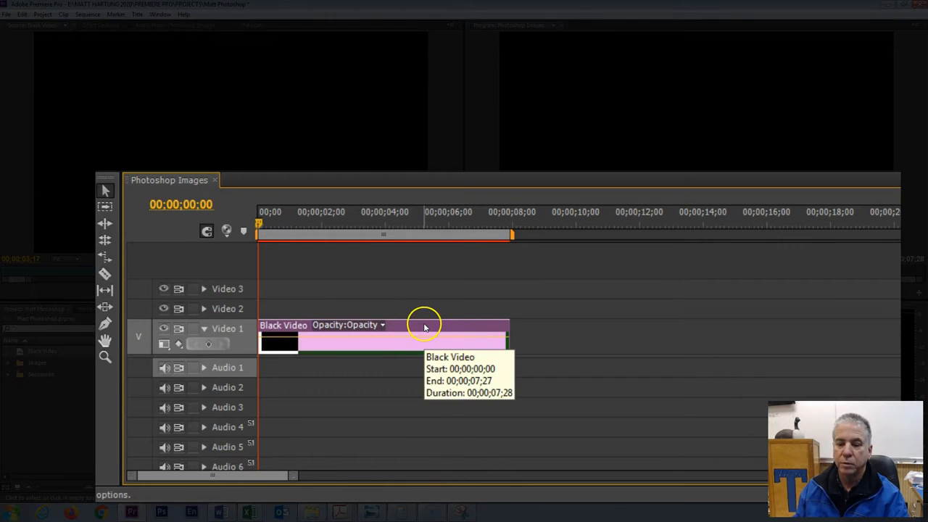
right_click(410, 326)
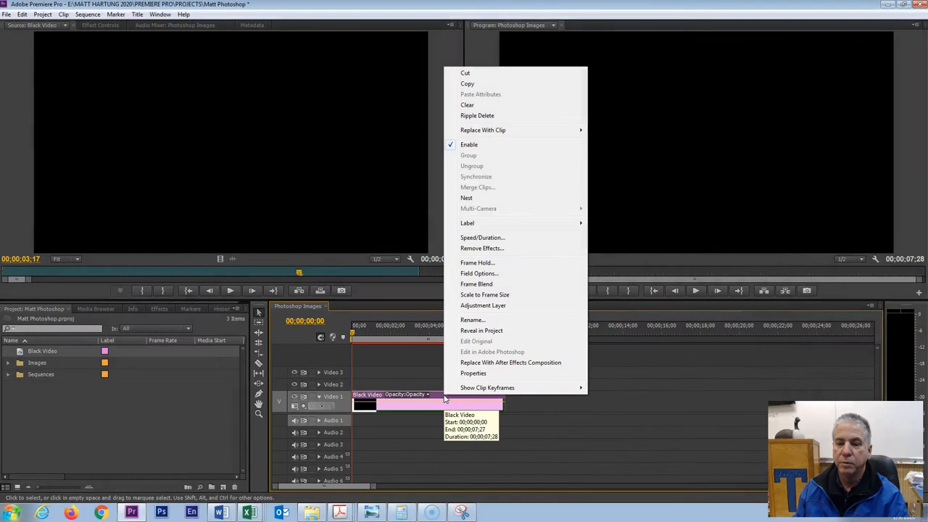
left_click(481, 238)
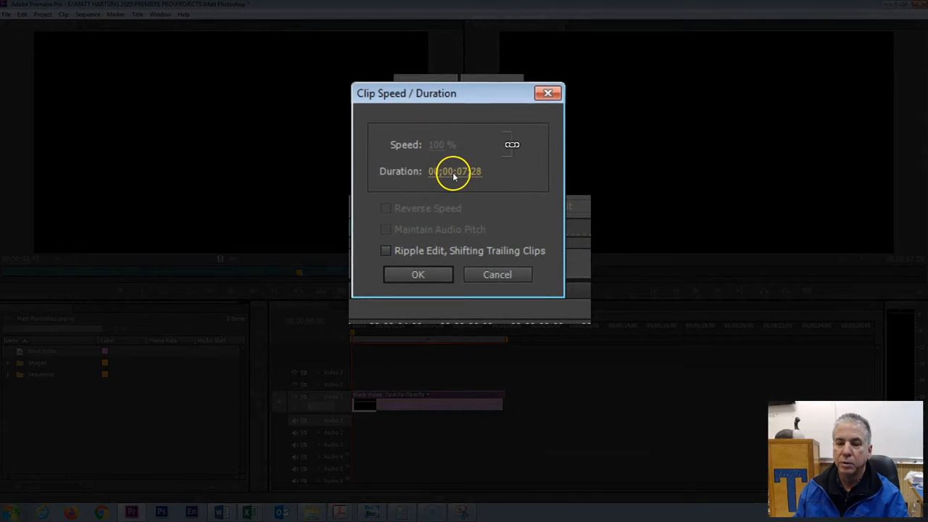
left_click(453, 174)
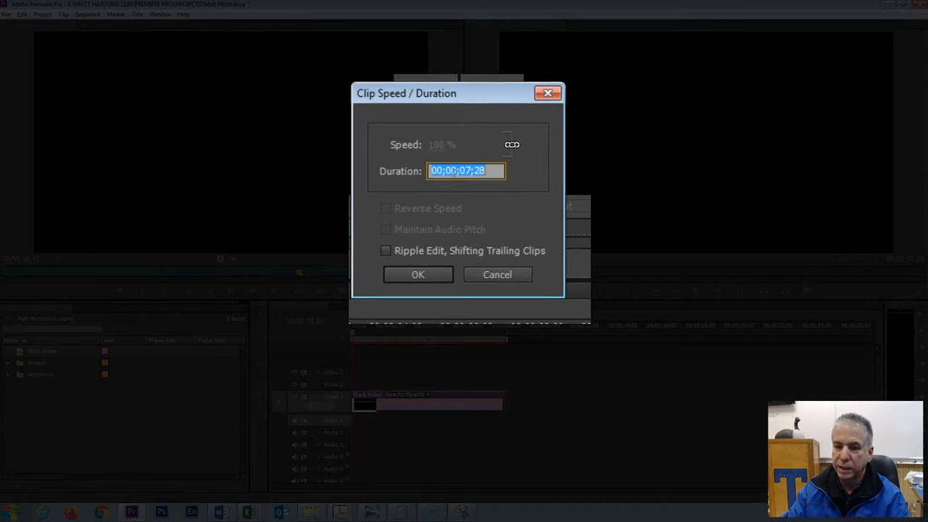
type("425")
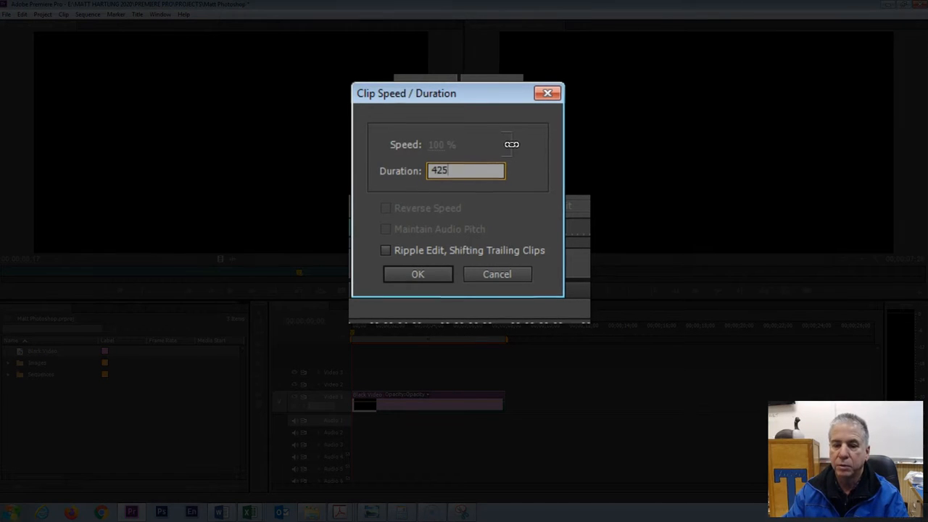
key("Return")
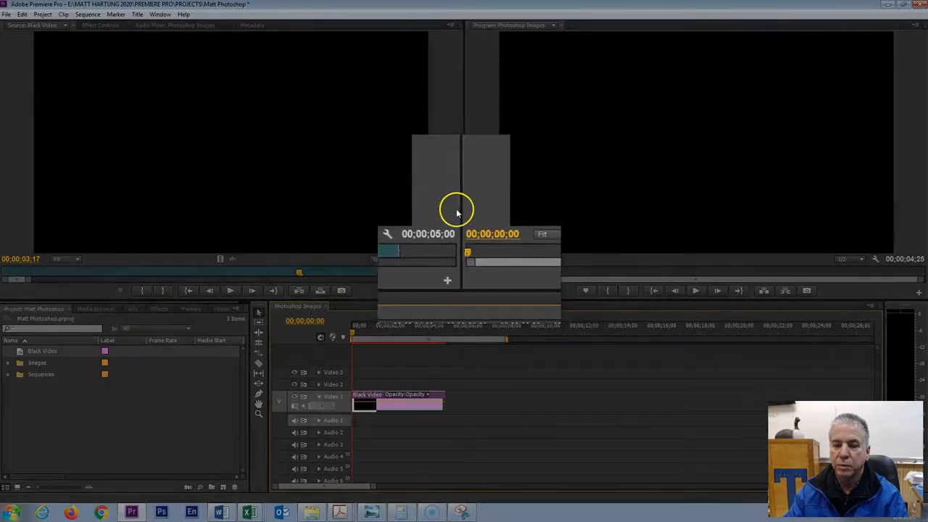
key("equal")
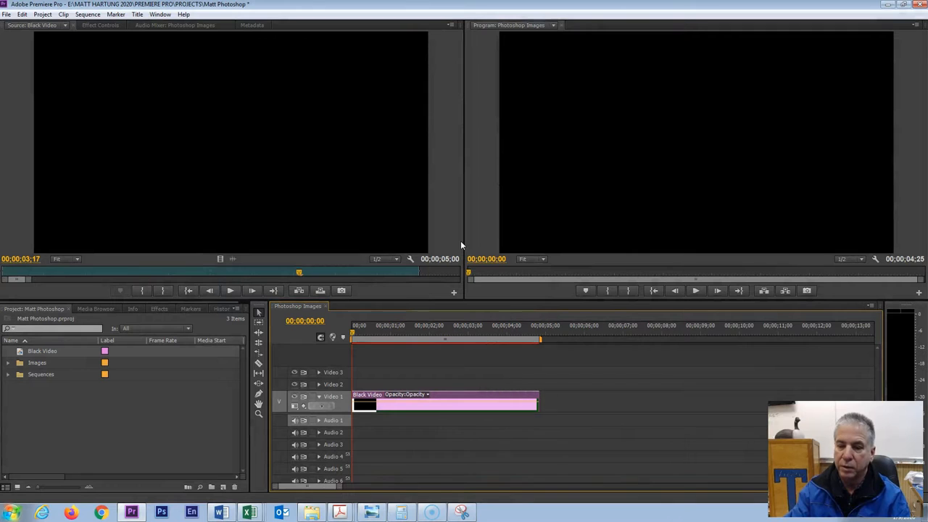